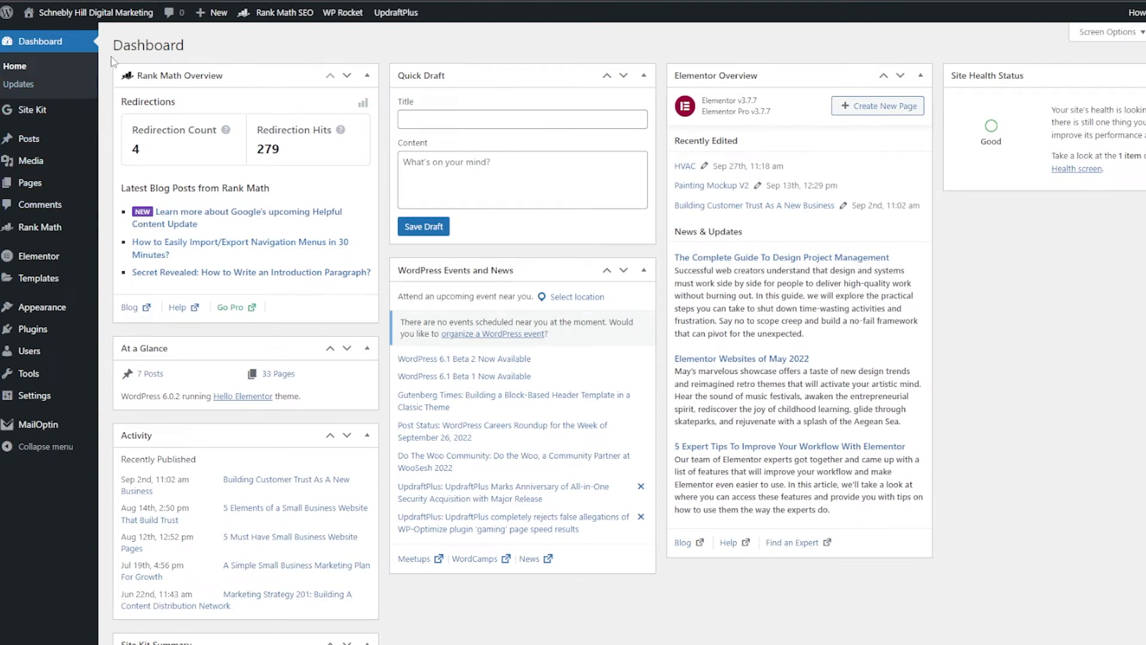
Step: From WordPress's All Pages list, open Painting Mockup V2 with Edit with Elementor
mouse_move(25, 188)
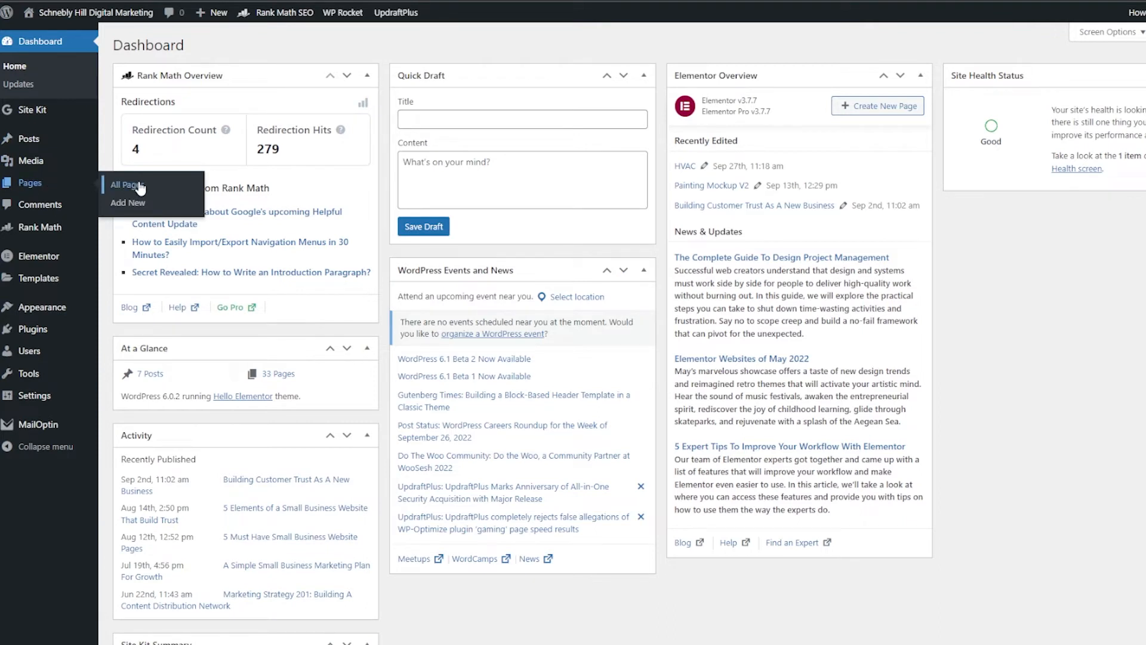
click(139, 187)
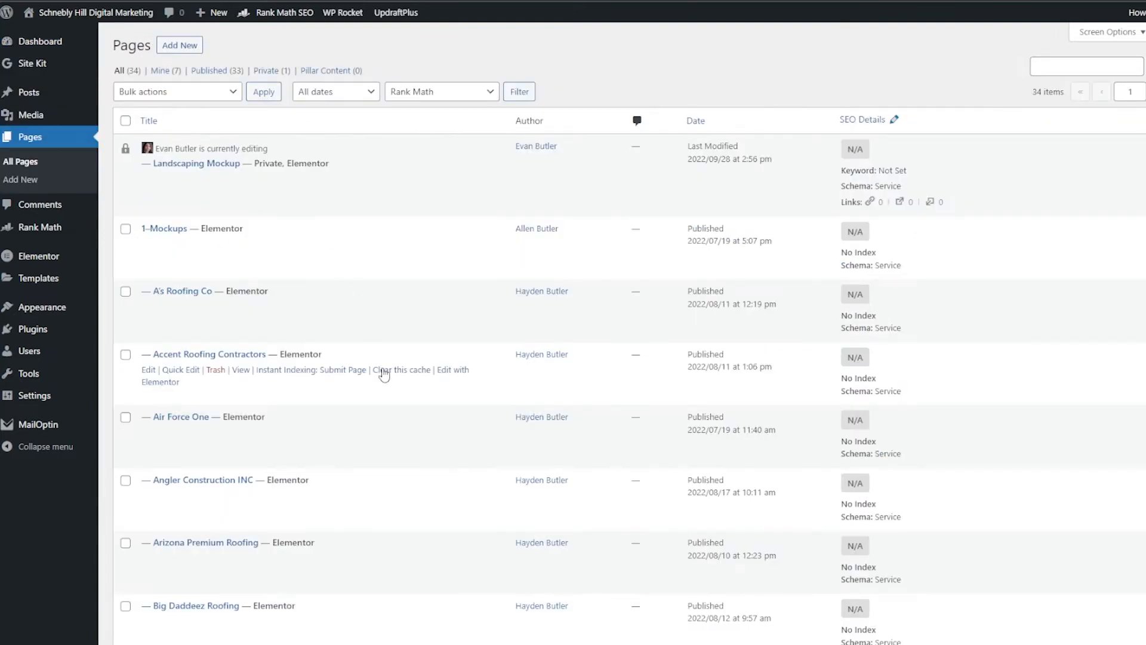
scroll(382, 374, down, 4)
scroll(384, 374, down, 5)
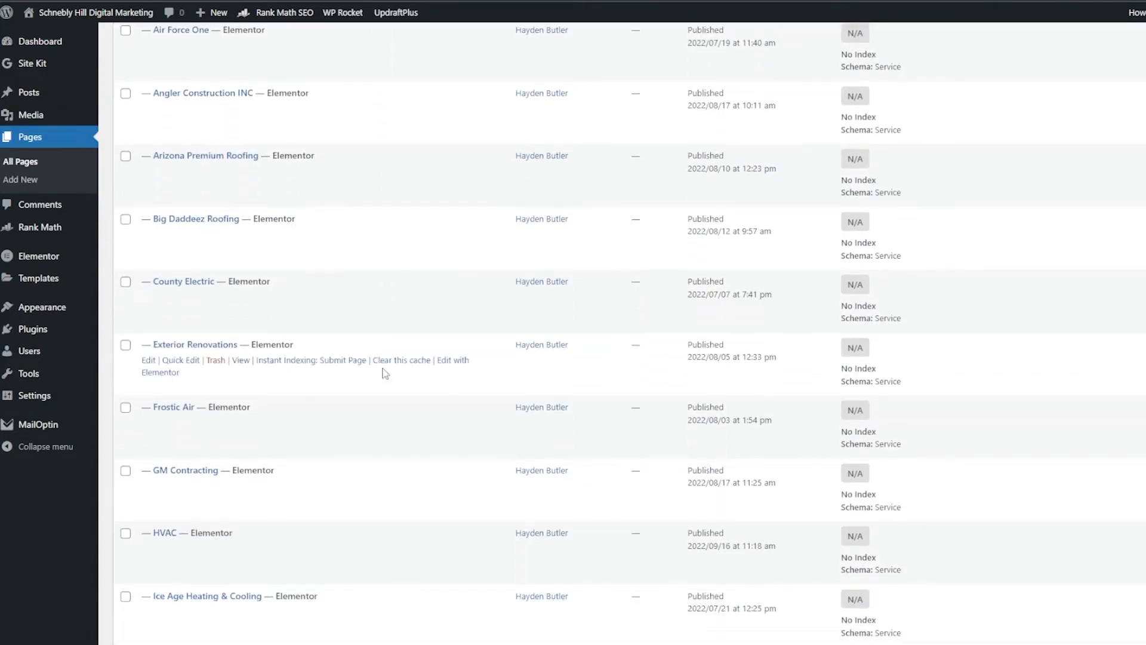
scroll(384, 374, down, 3)
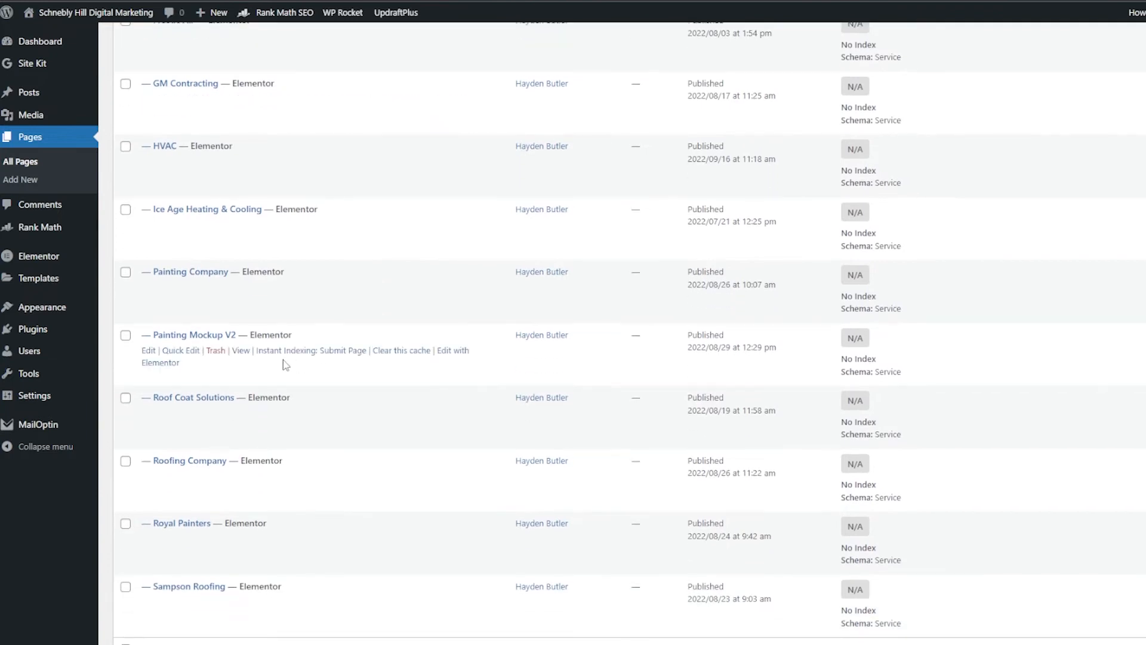
click(167, 365)
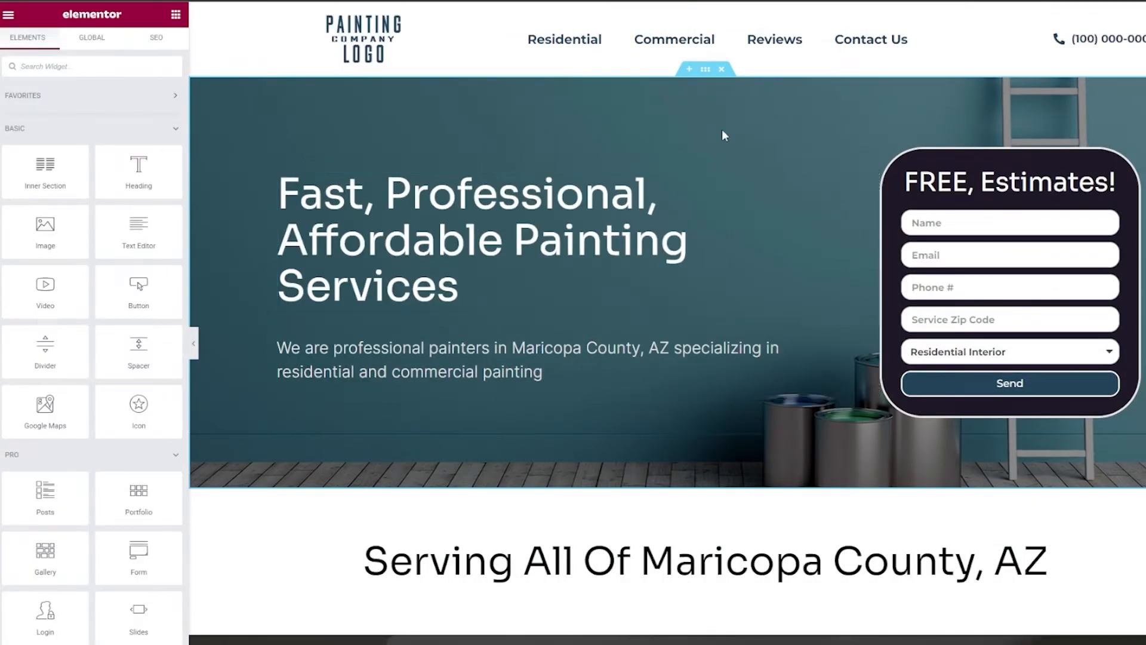
Step: Open the hero section's background image in the media library, showing Painting-Hero-Image-V3.jpg at 1920×670
click(705, 70)
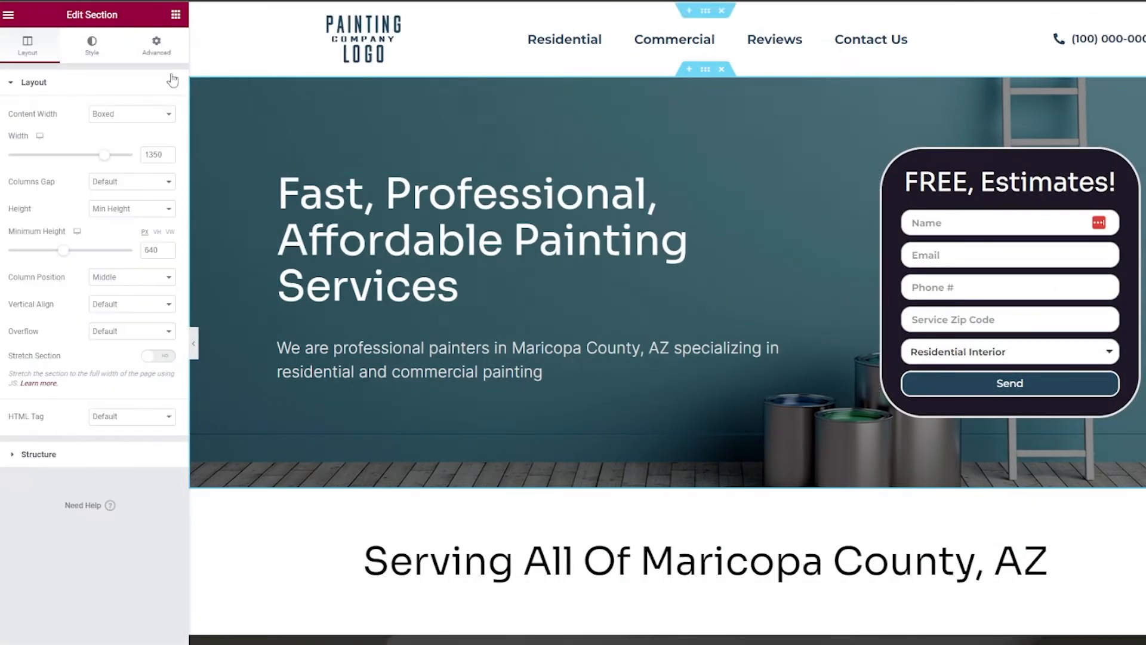
click(91, 46)
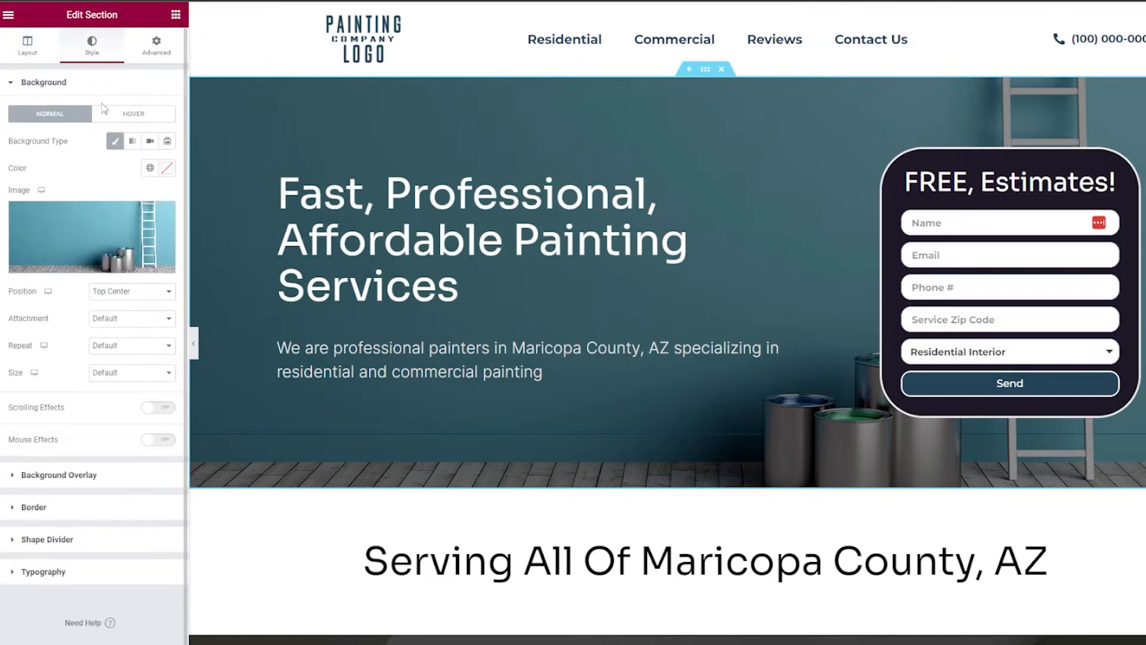
click(87, 235)
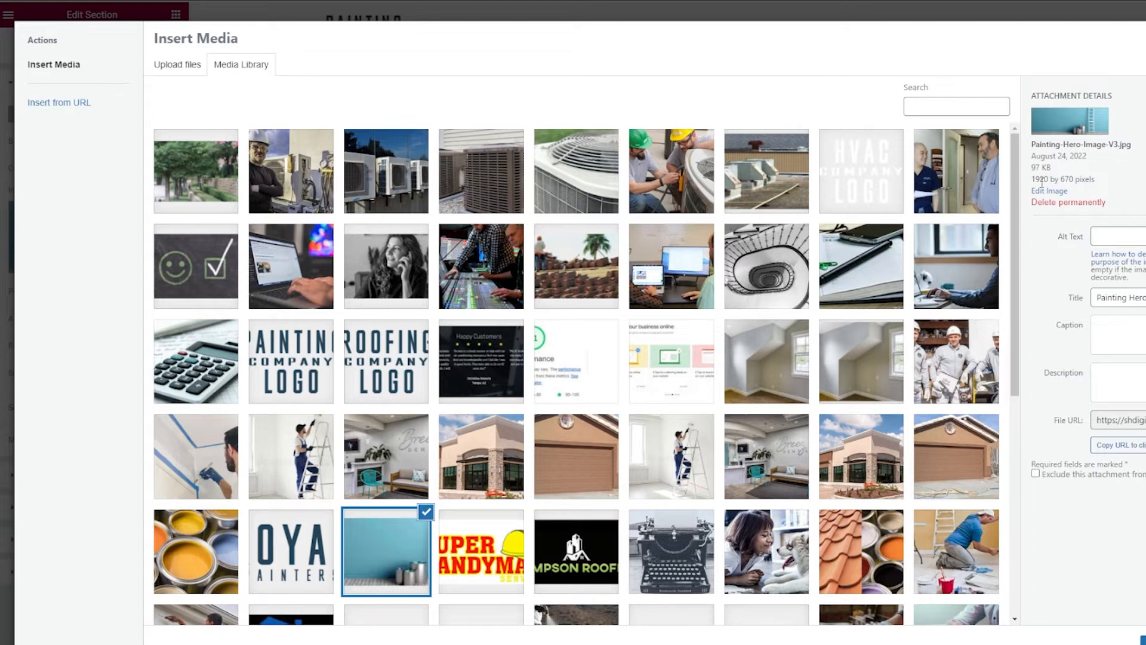
drag(1031, 185, 1111, 180)
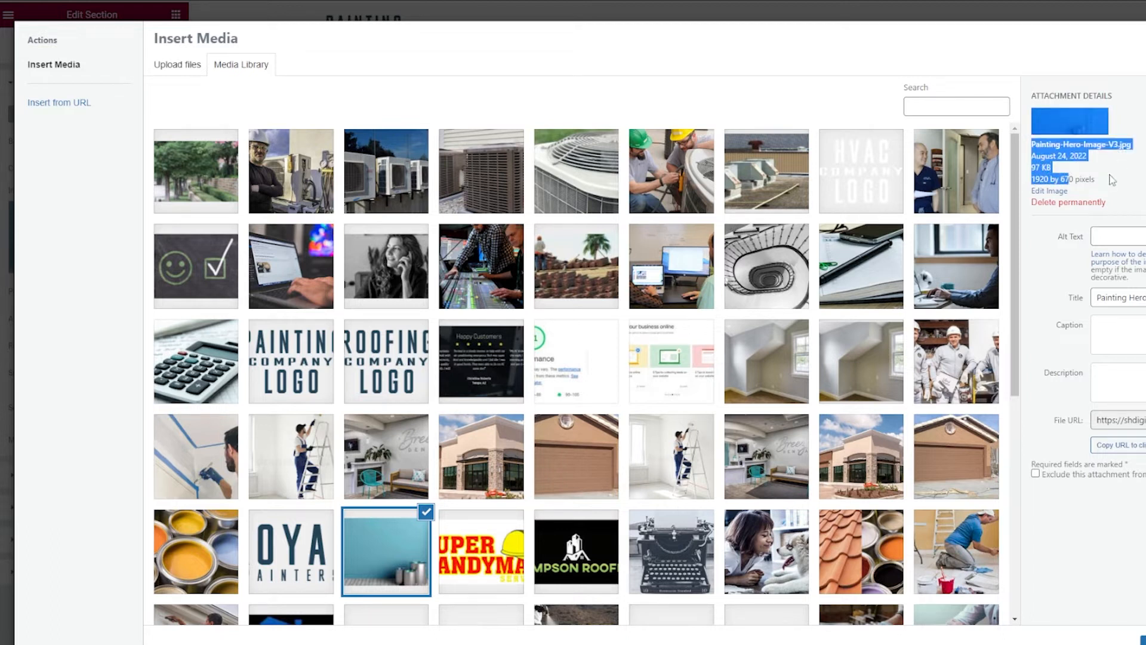
click(1111, 180)
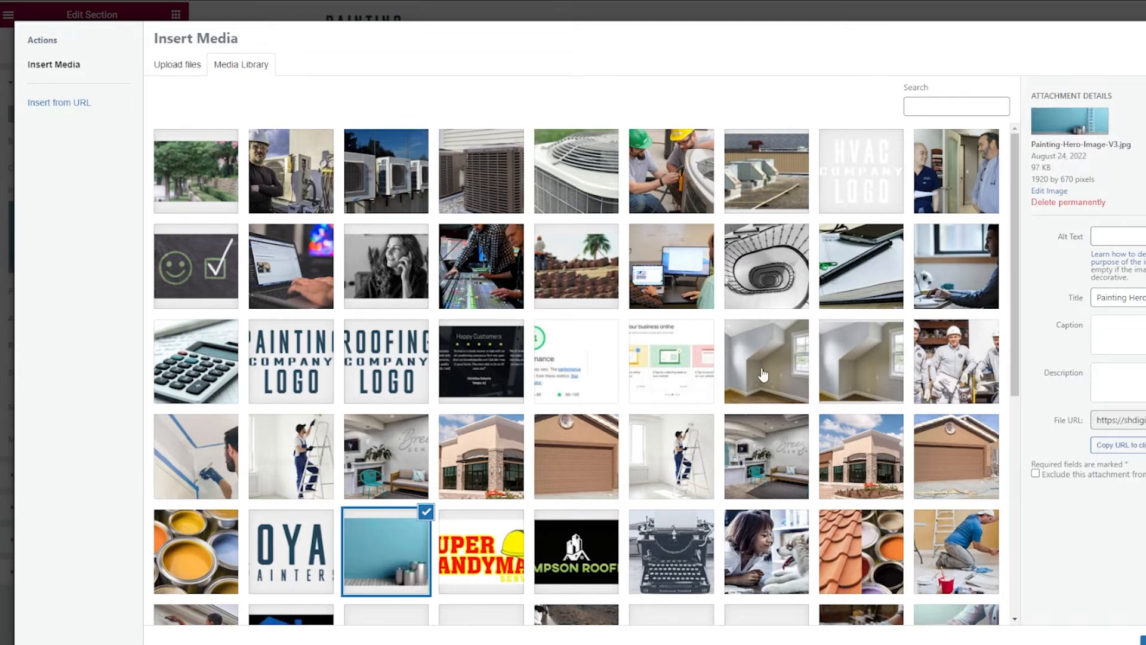
scroll(763, 374, down, 7)
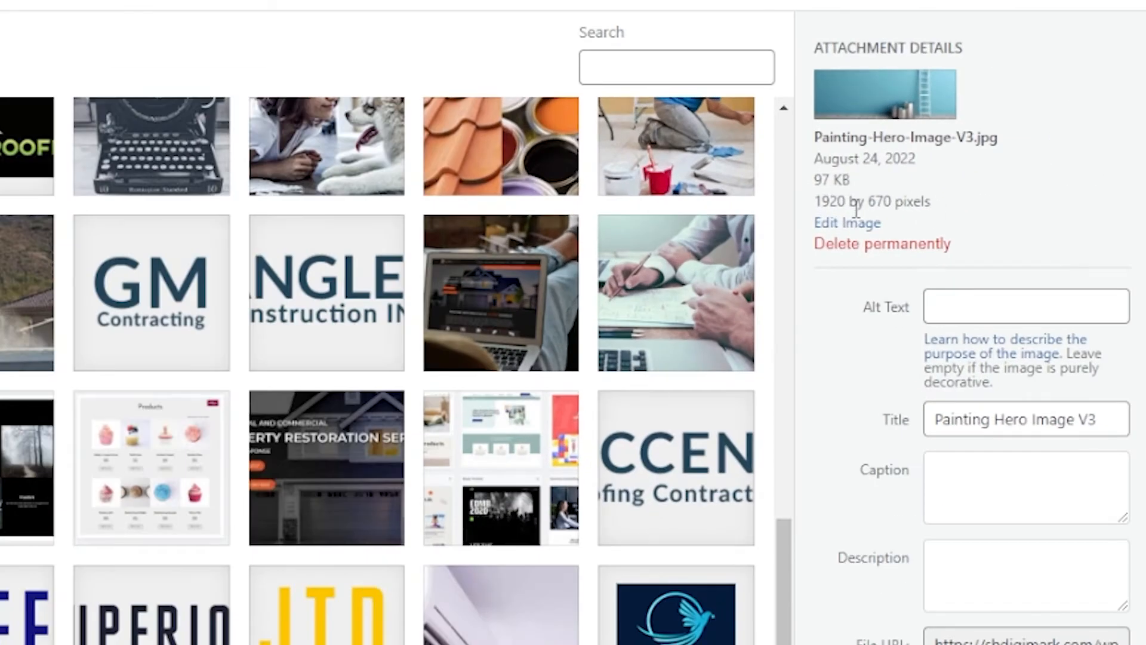
drag(894, 201, 814, 202)
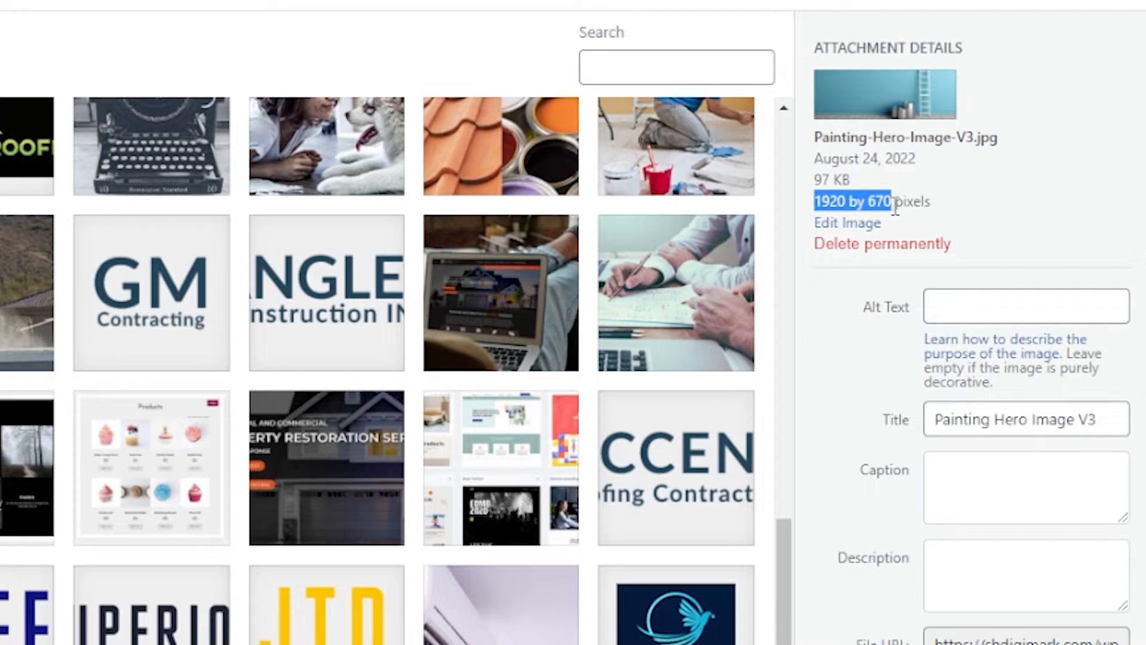
click(860, 182)
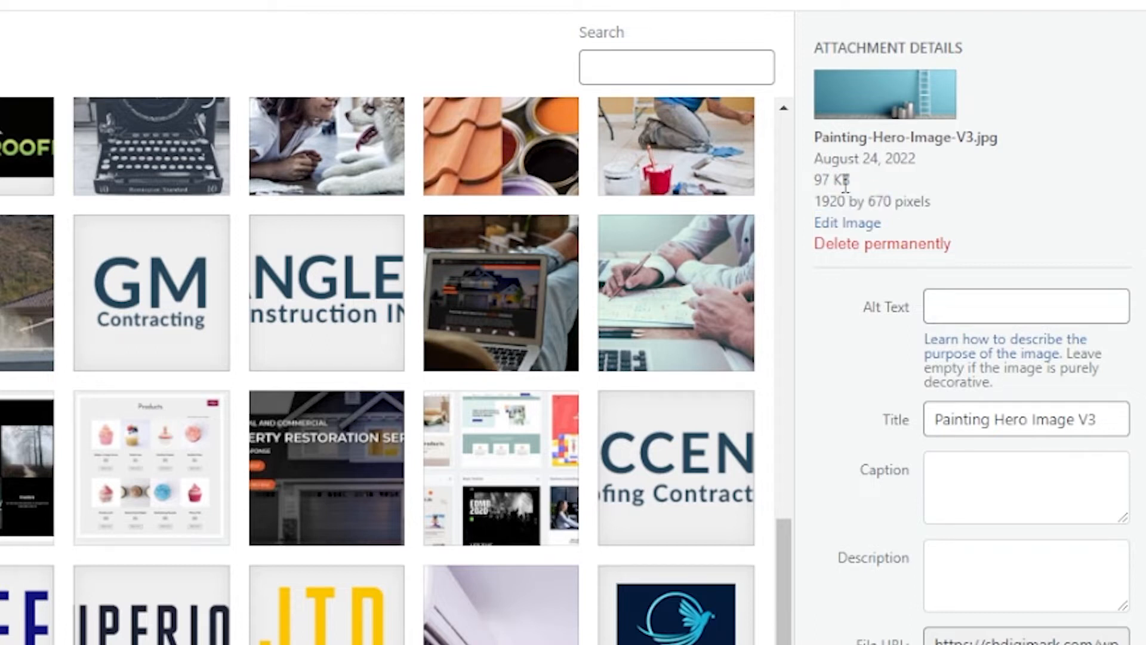
drag(832, 180, 816, 182)
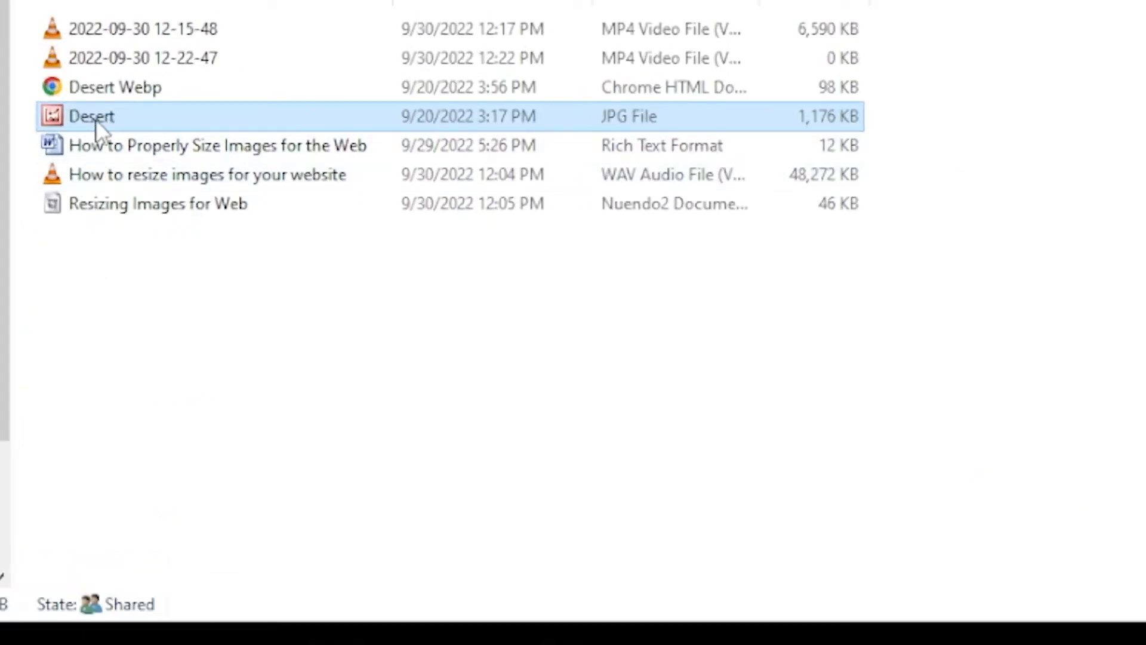
right_click(96, 119)
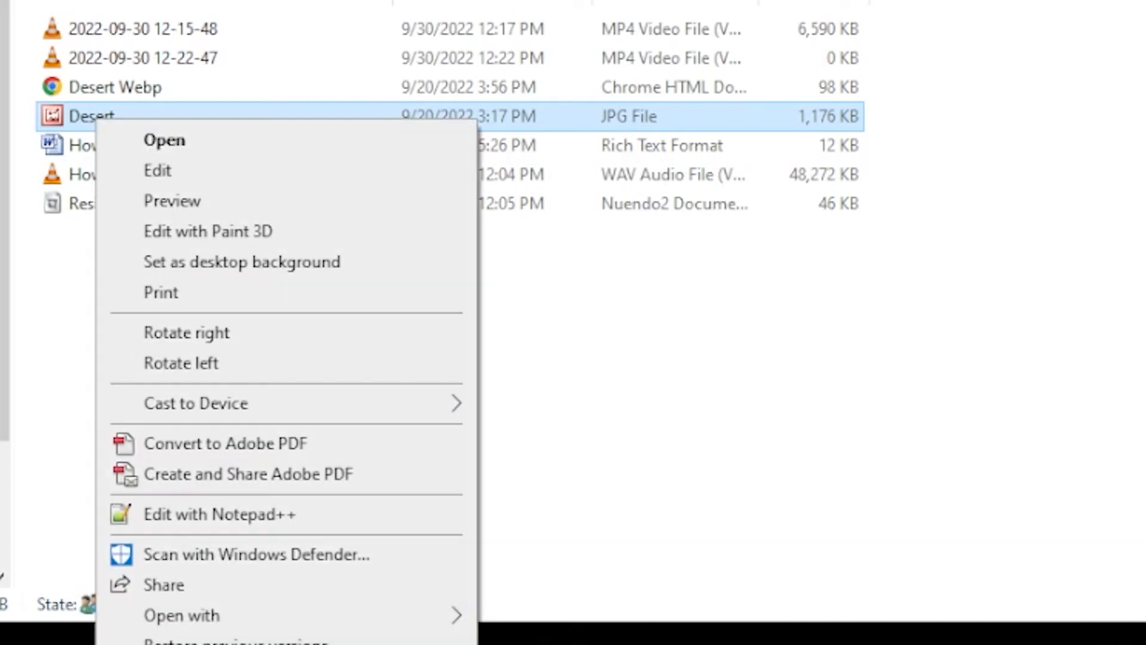
key(r)
click(303, 195)
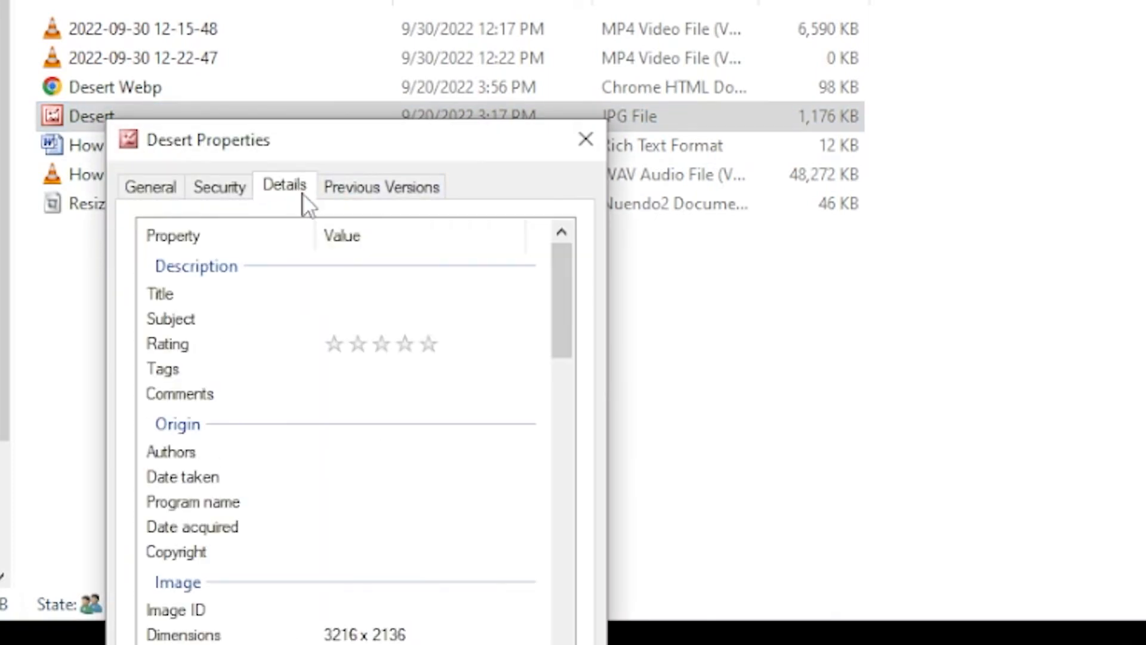
scroll(349, 584, down, 2)
click(329, 493)
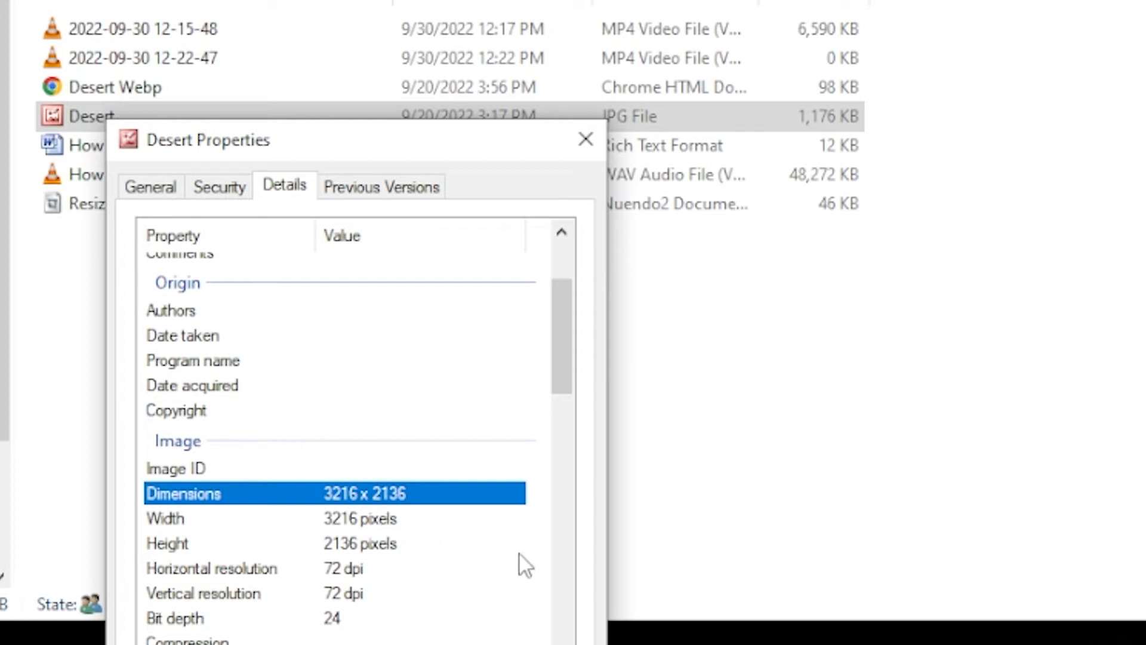
scroll(521, 553, down, 10)
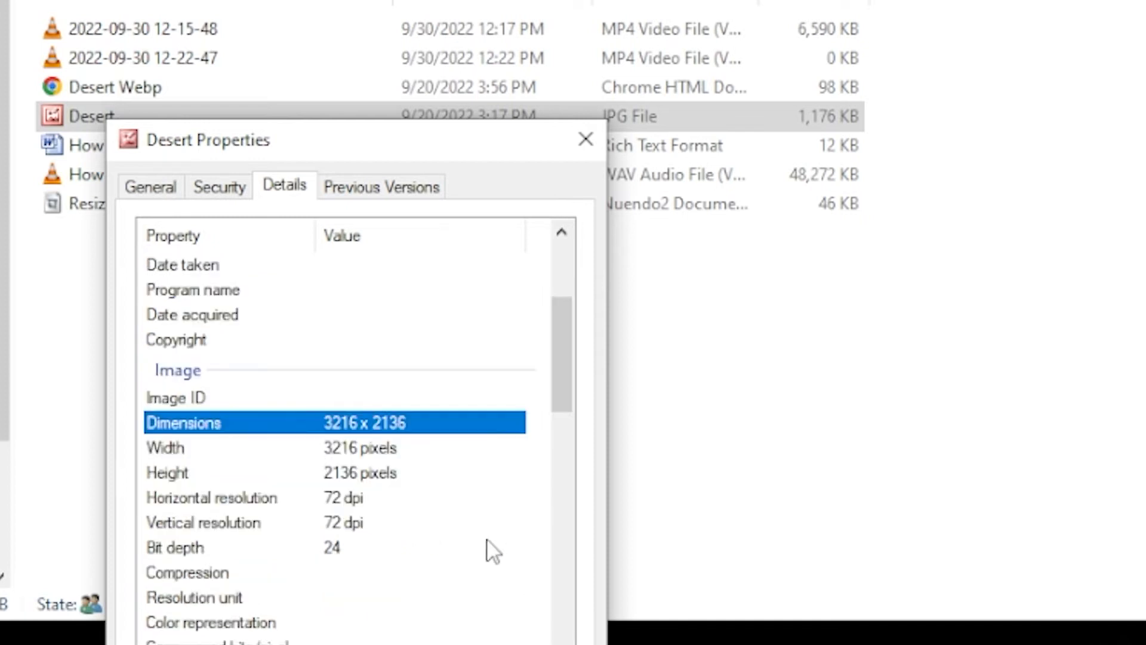
scroll(465, 531, down, 5)
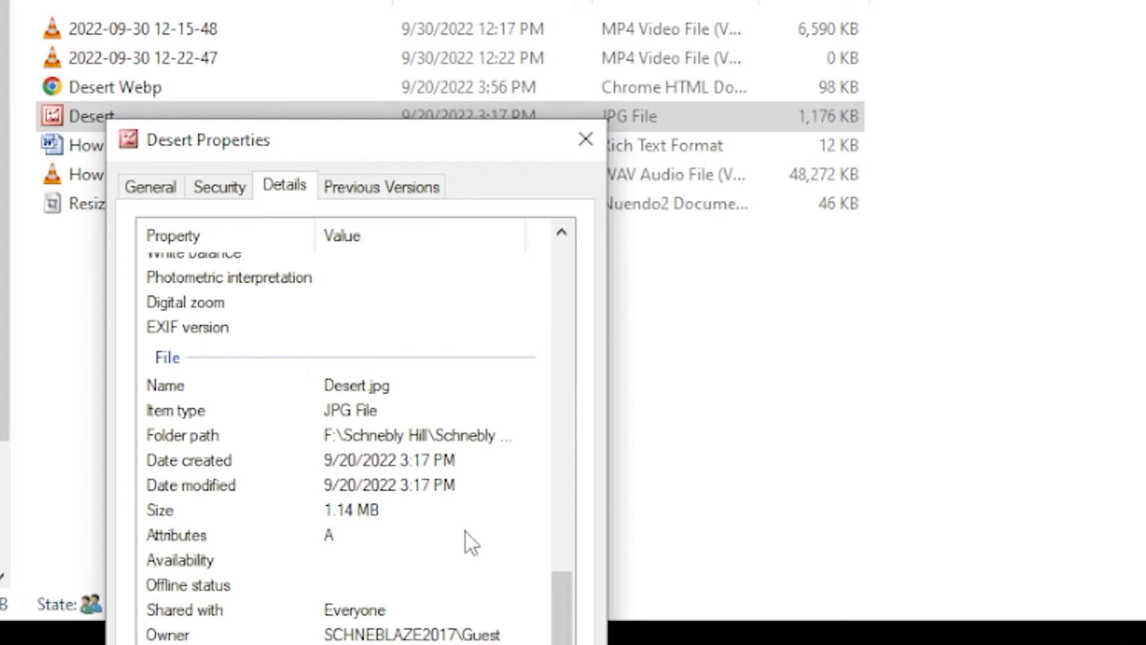
scroll(466, 532, up, 5)
scroll(466, 533, down, 5)
click(373, 515)
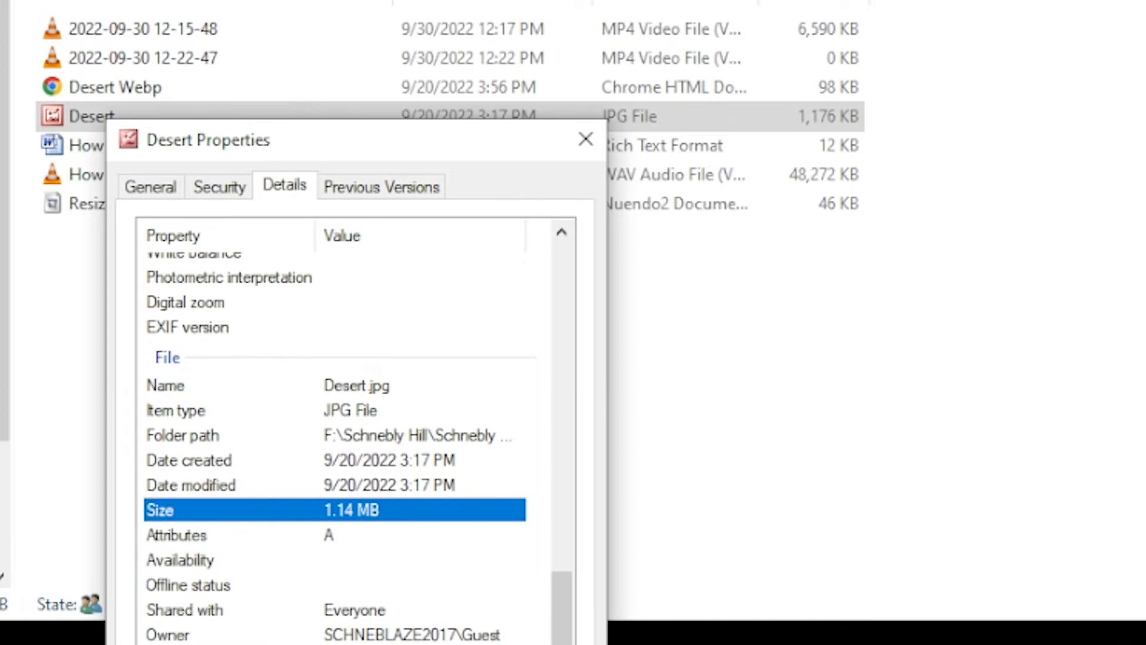
click(343, 644)
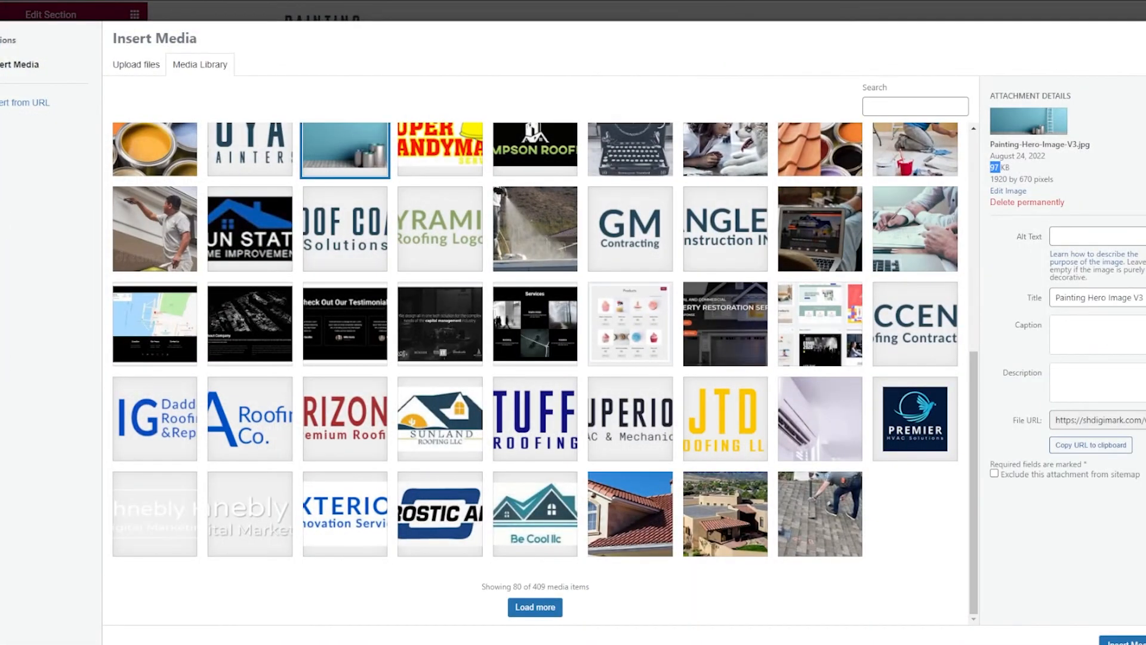
Step: In a new Chrome tab, search Google for 'pixlr' using the suggestion after typing 'pix'
key(ctrl+t)
click(464, 209)
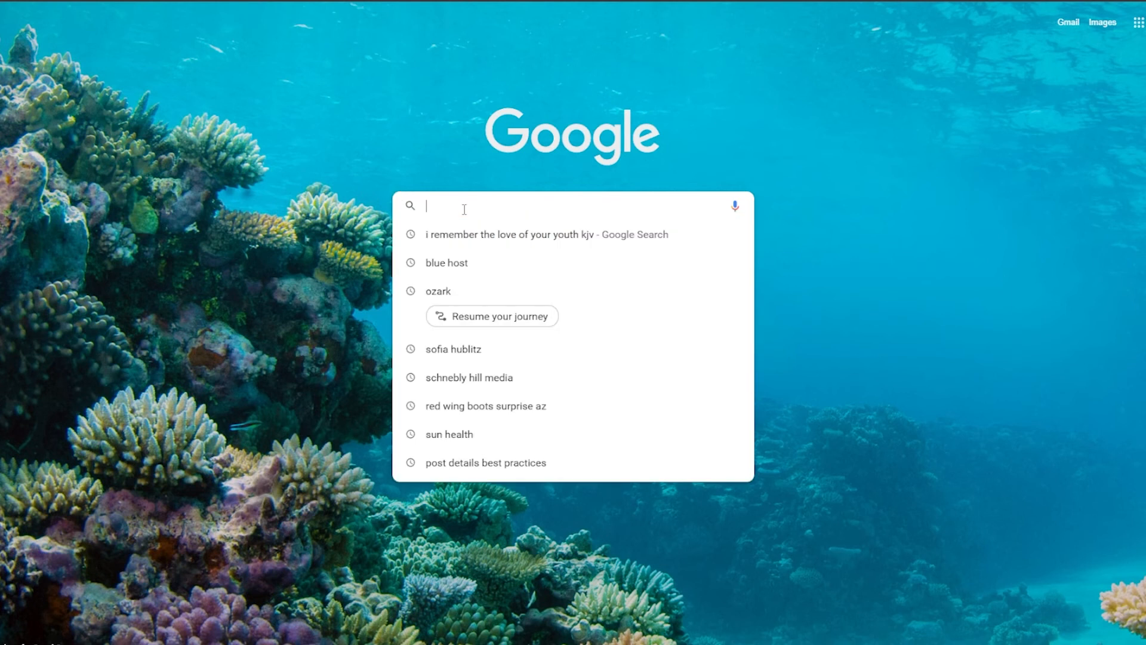
text(pixlr)
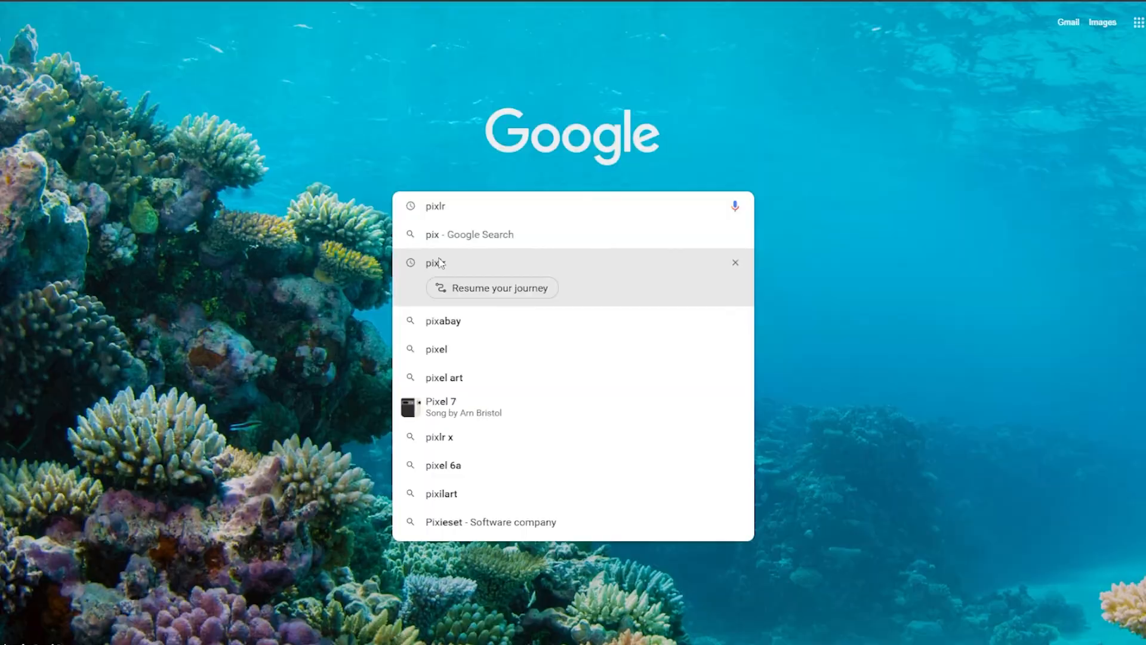
click(441, 261)
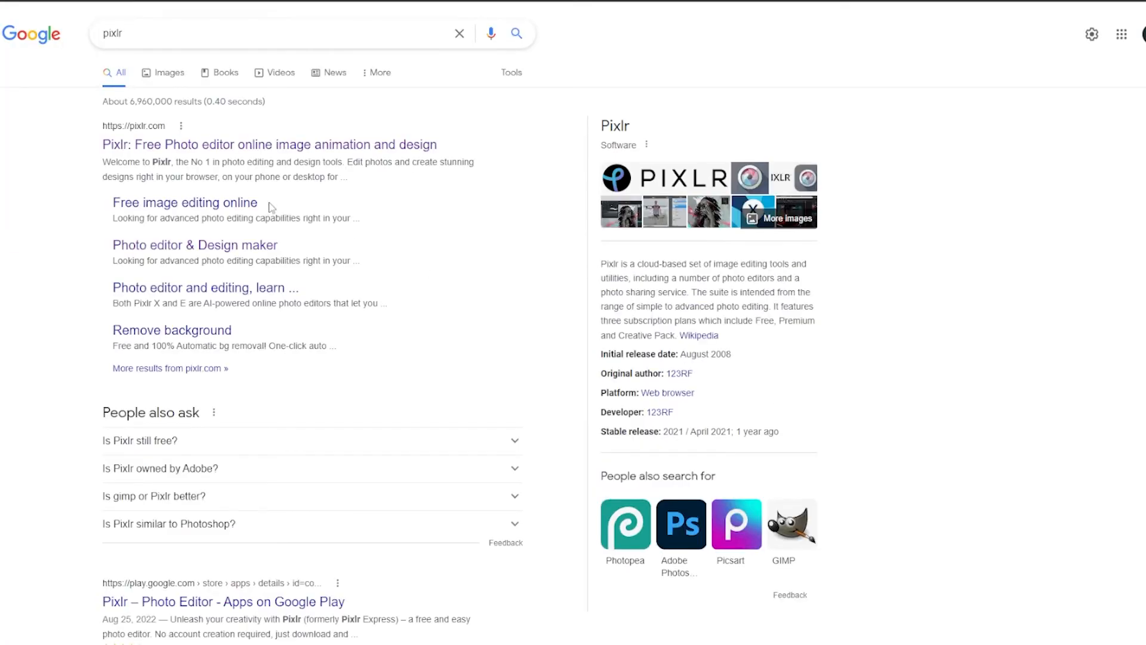
Step: Go to pixlr.com, launch Pixlr E, and start a new image (default Untitled, 1920 x 1080)
click(182, 147)
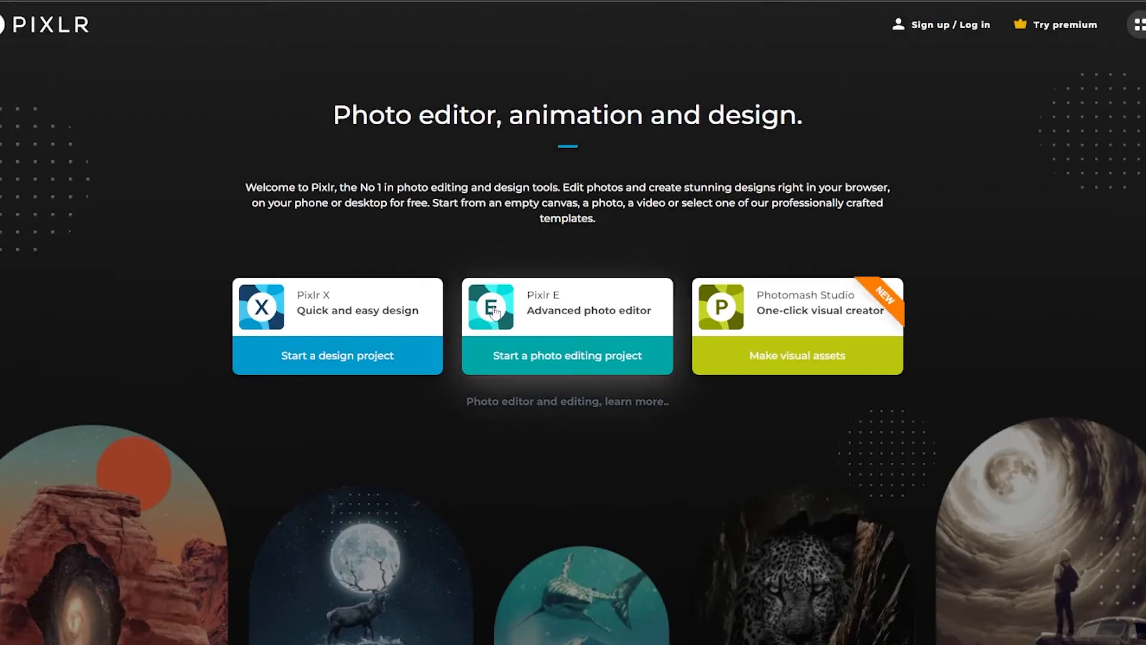
click(574, 317)
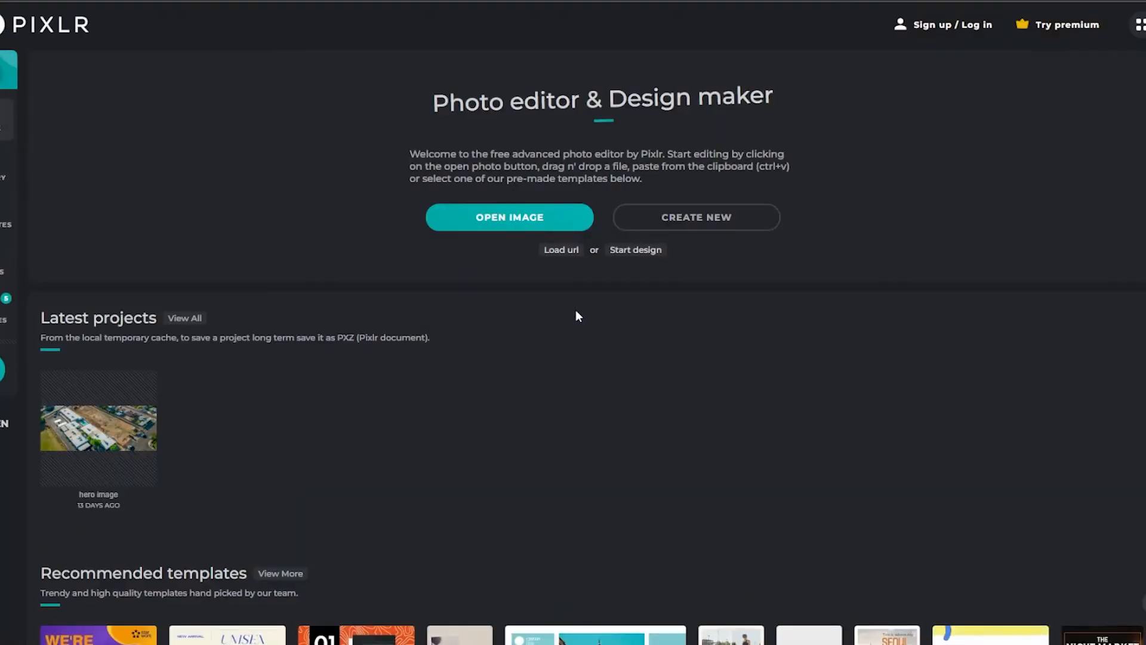
click(692, 219)
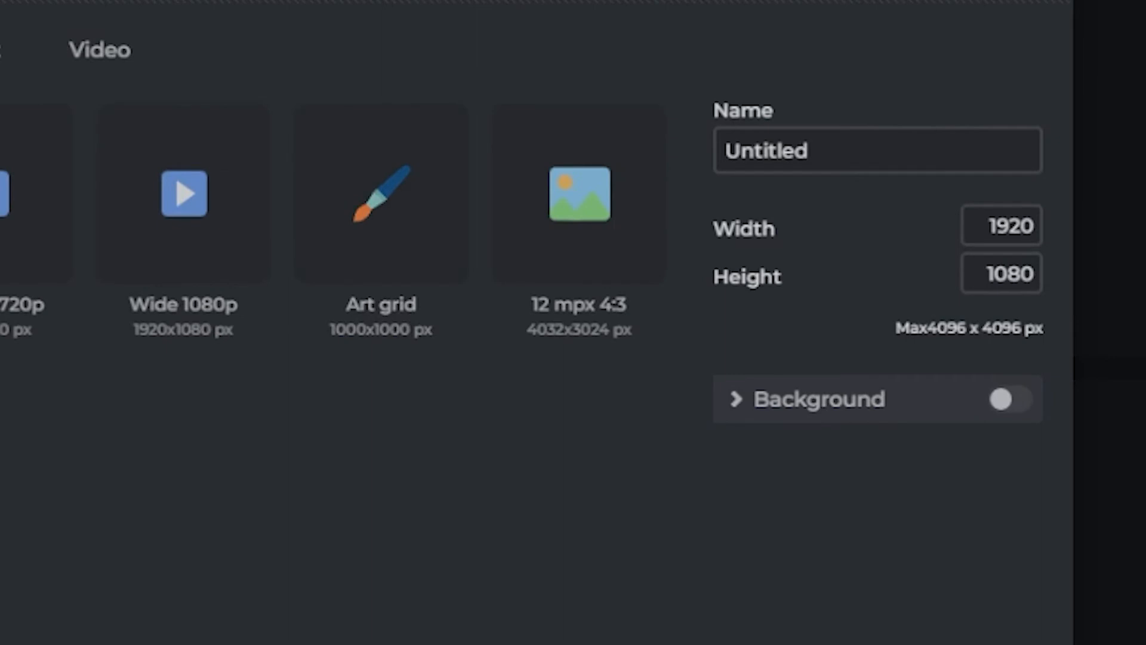
Step: Change the new image's height to 670 and create the 1920 x 670 canvas
double_click(984, 278)
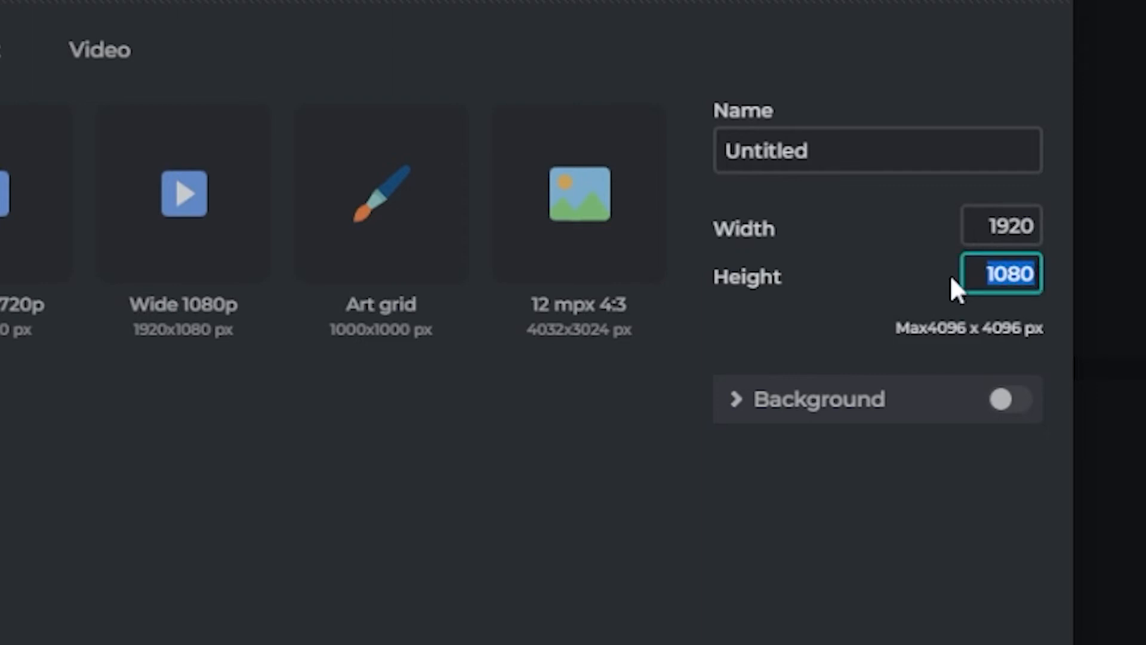
text(670)
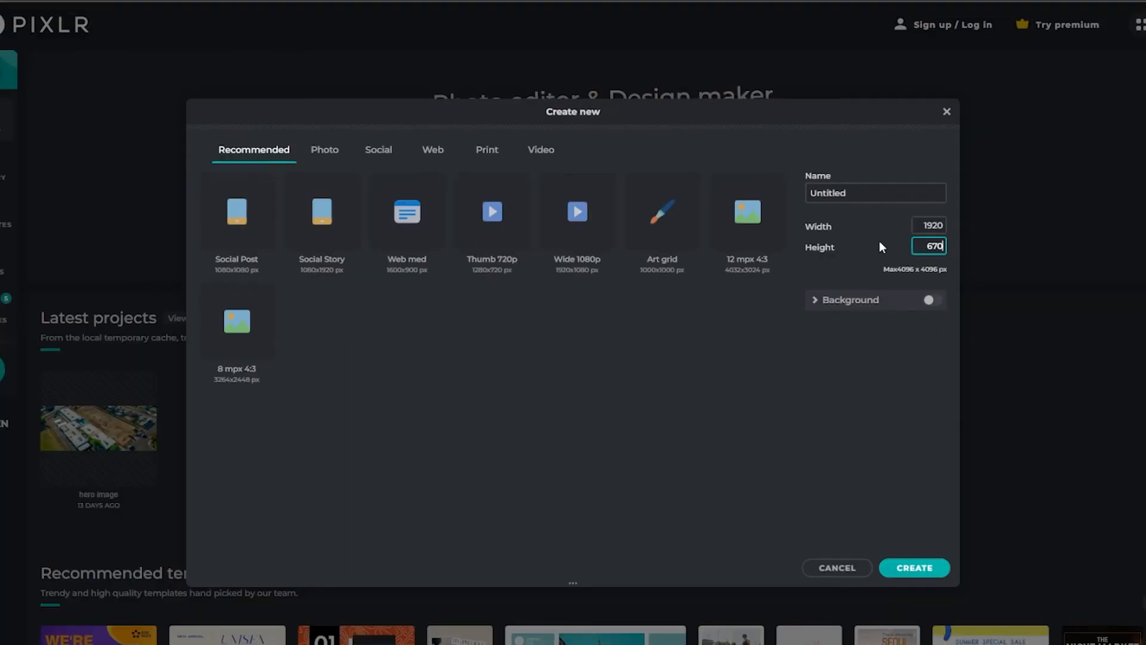
click(924, 570)
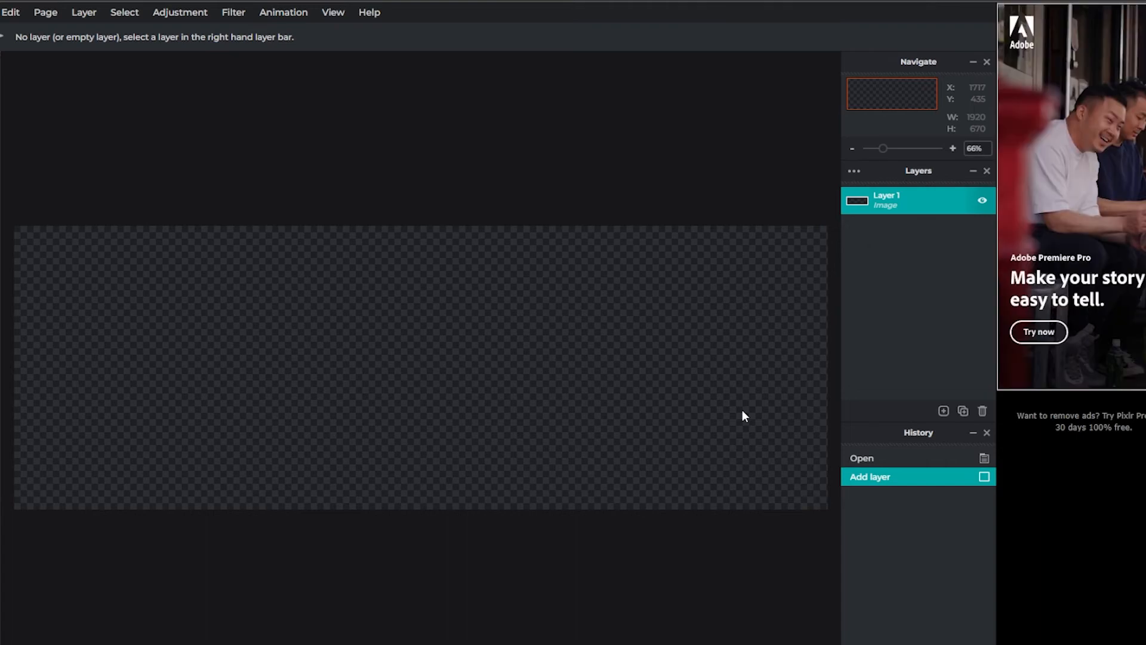
Step: Drag Desert.jpg from File Explorer onto the canvas and choose Add current to make it a layer
click(543, 643)
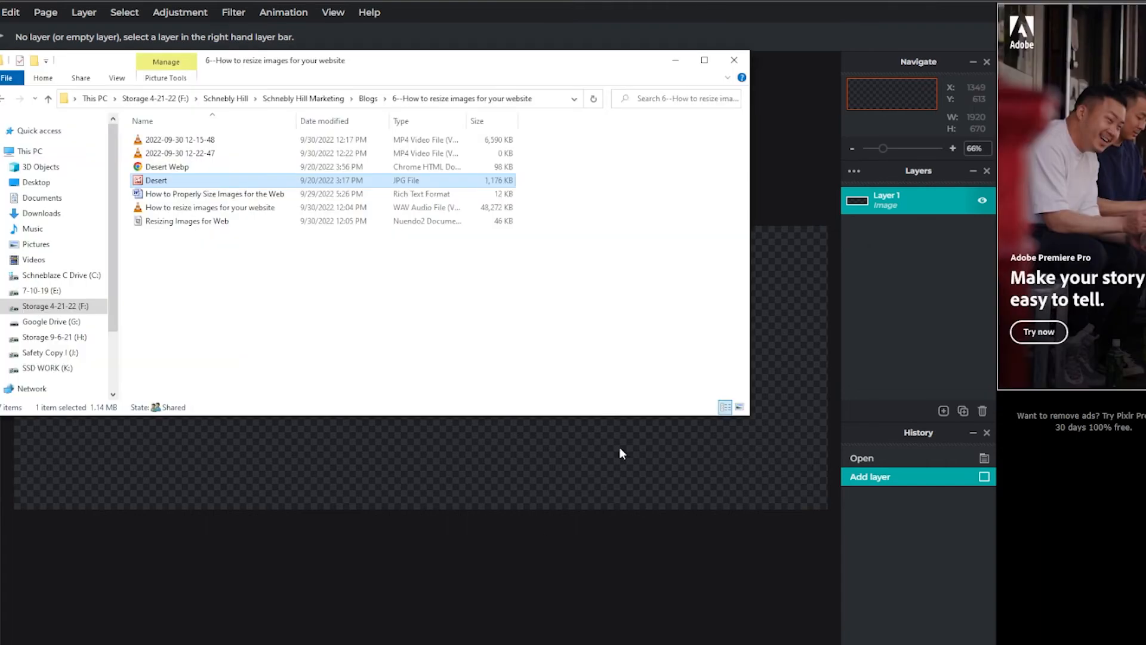
drag(152, 181, 438, 457)
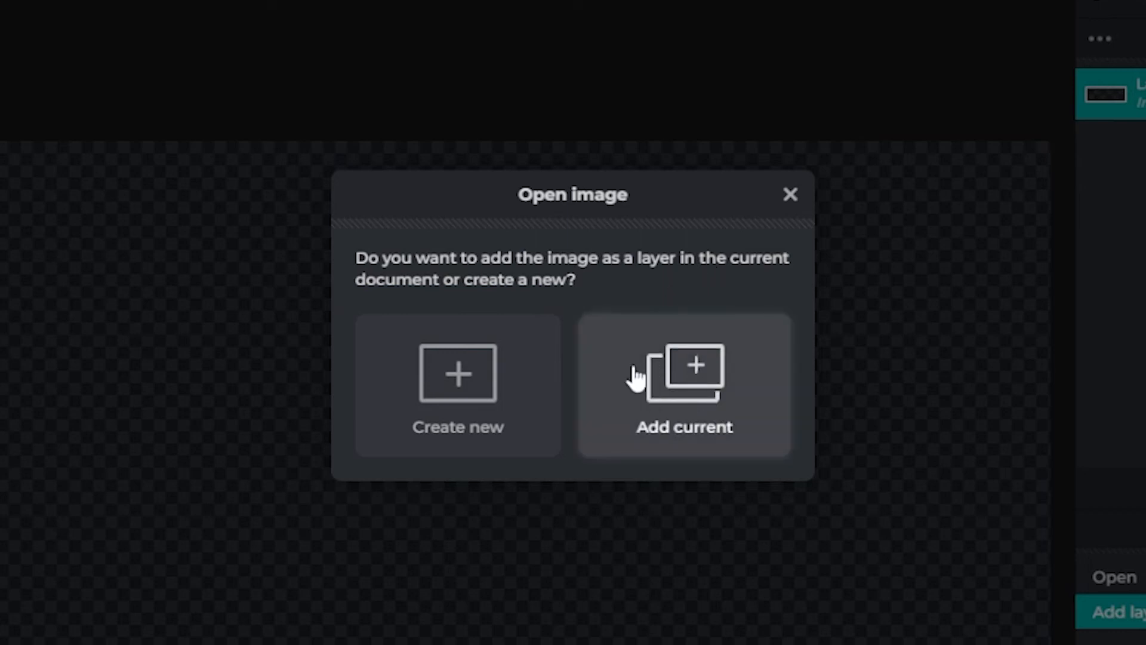
click(692, 387)
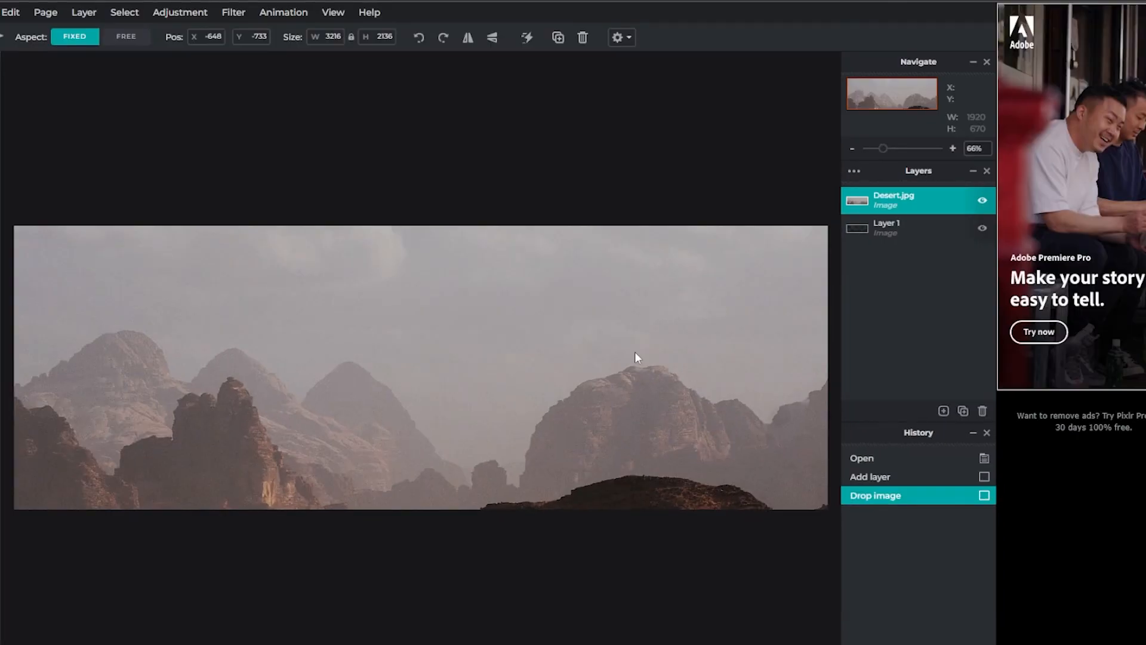
Step: Scale the Desert layer down to 1976 x 1313 and centre it to fill the canvas
drag(585, 379, 637, 294)
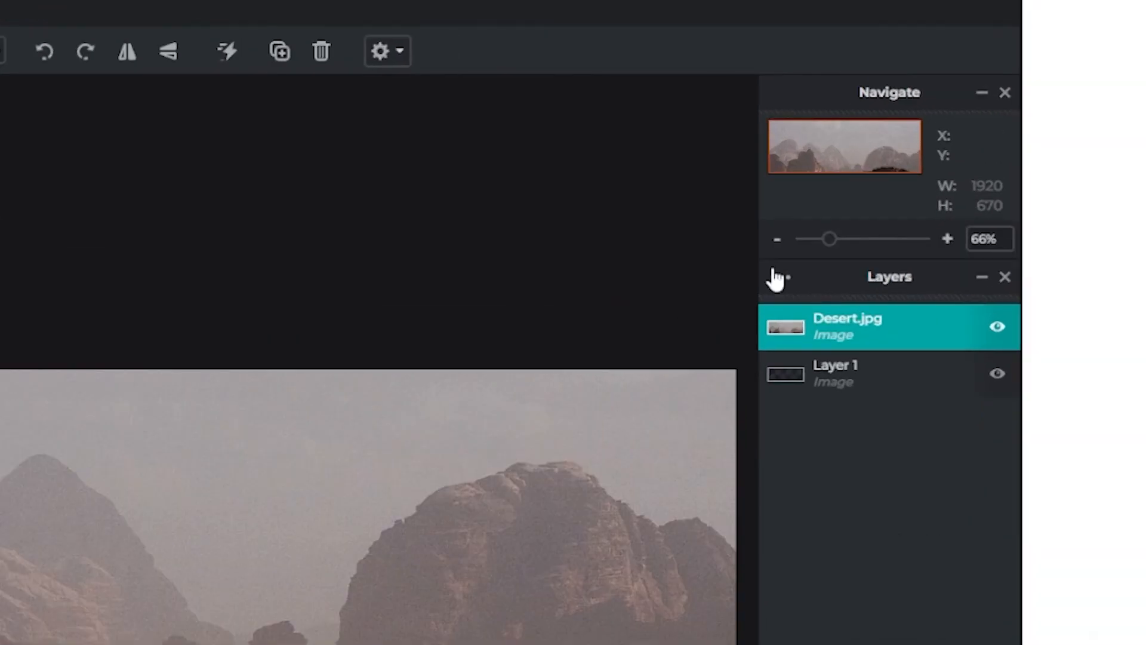
drag(834, 249, 810, 245)
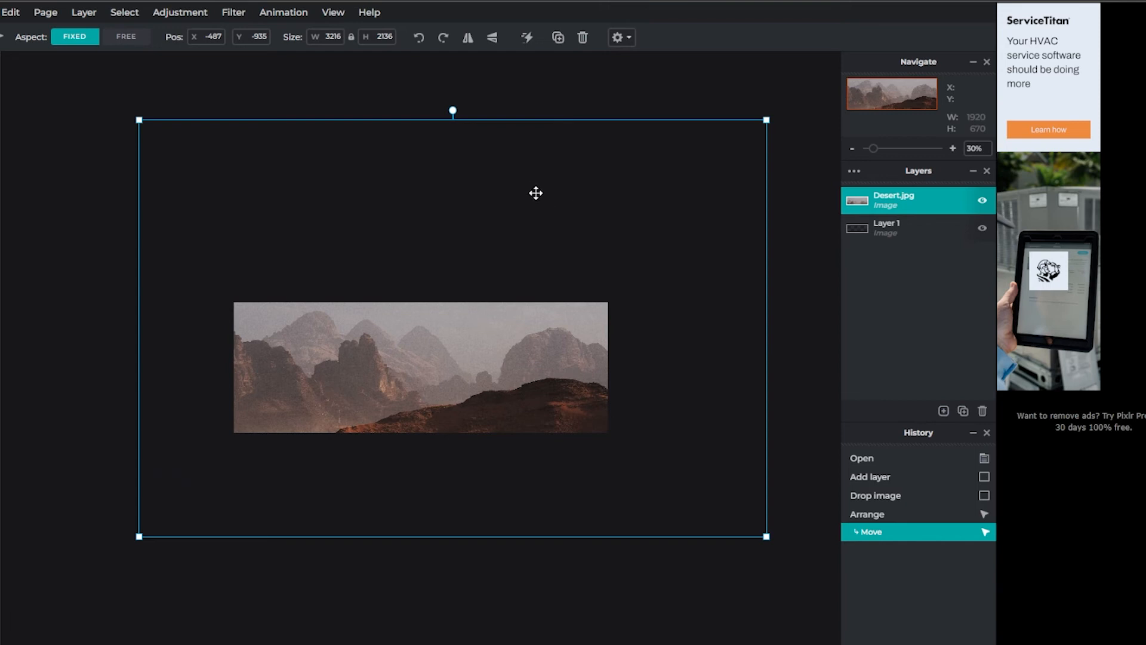
mouse_move(498, 240)
mouse_down()
mouse_move(492, 208)
mouse_move(491, 225)
mouse_up()
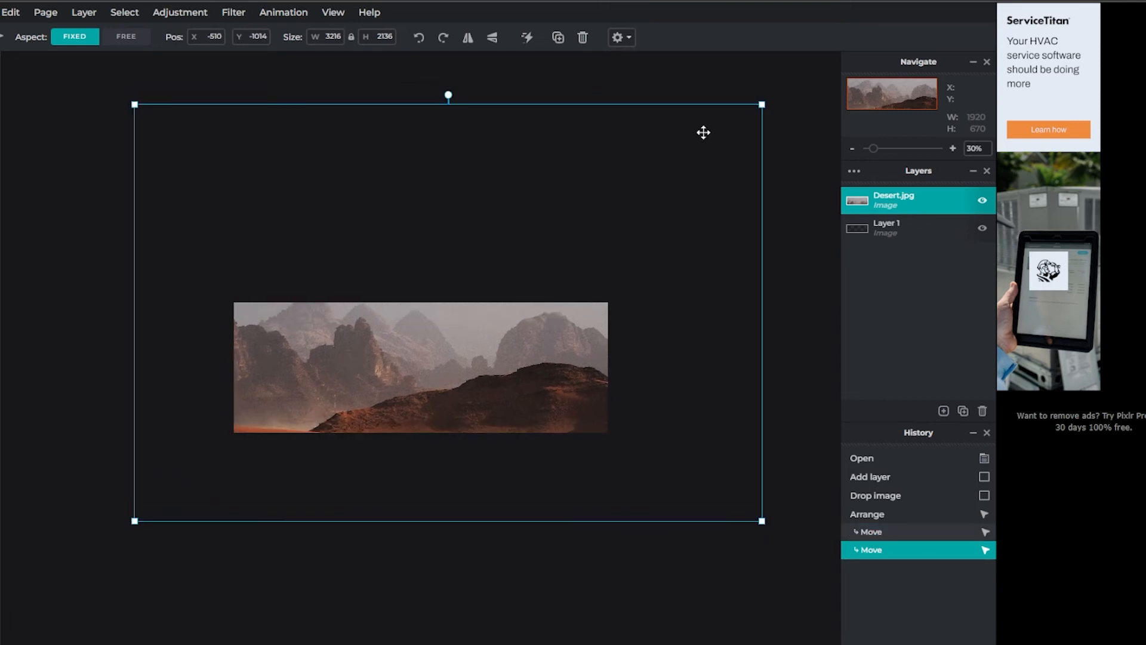
drag(761, 103, 618, 254)
drag(134, 521, 231, 466)
drag(390, 365, 394, 369)
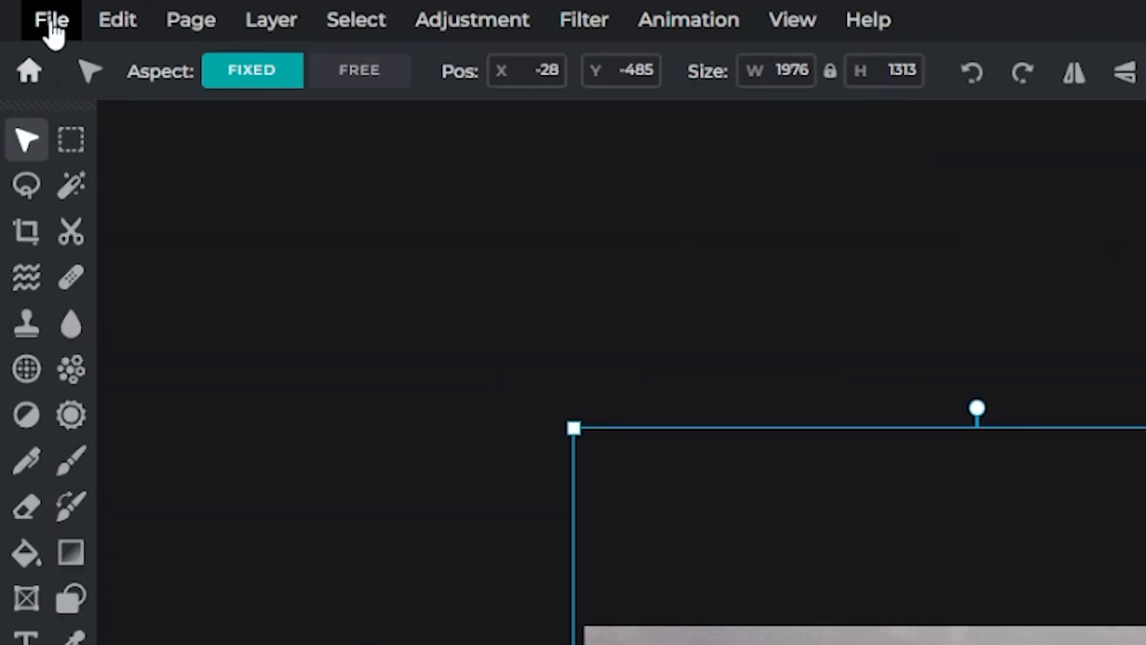
Step: In File > Save, lower JPG quality to MED 67%, giving about 95.4 KB
click(52, 24)
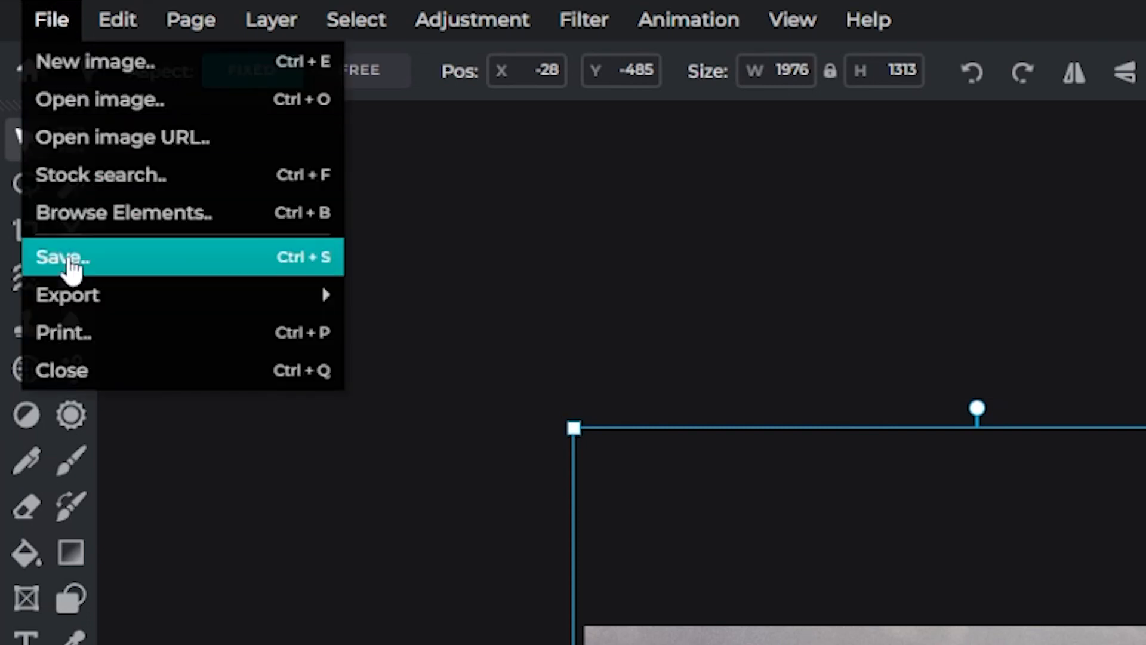
click(69, 260)
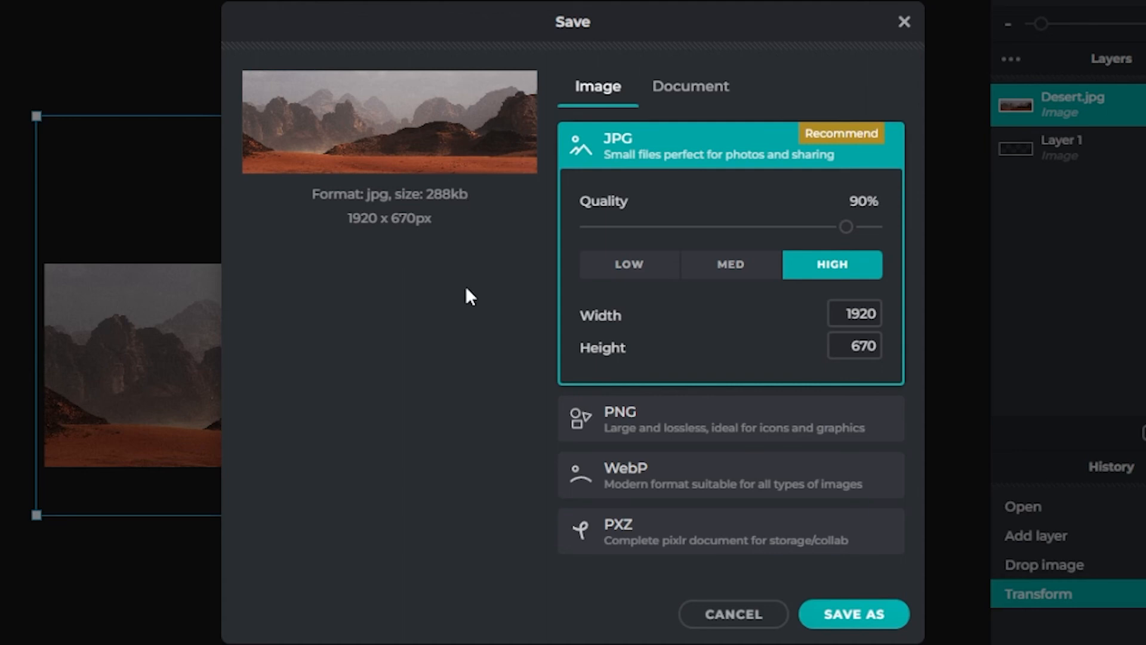
drag(846, 227, 778, 228)
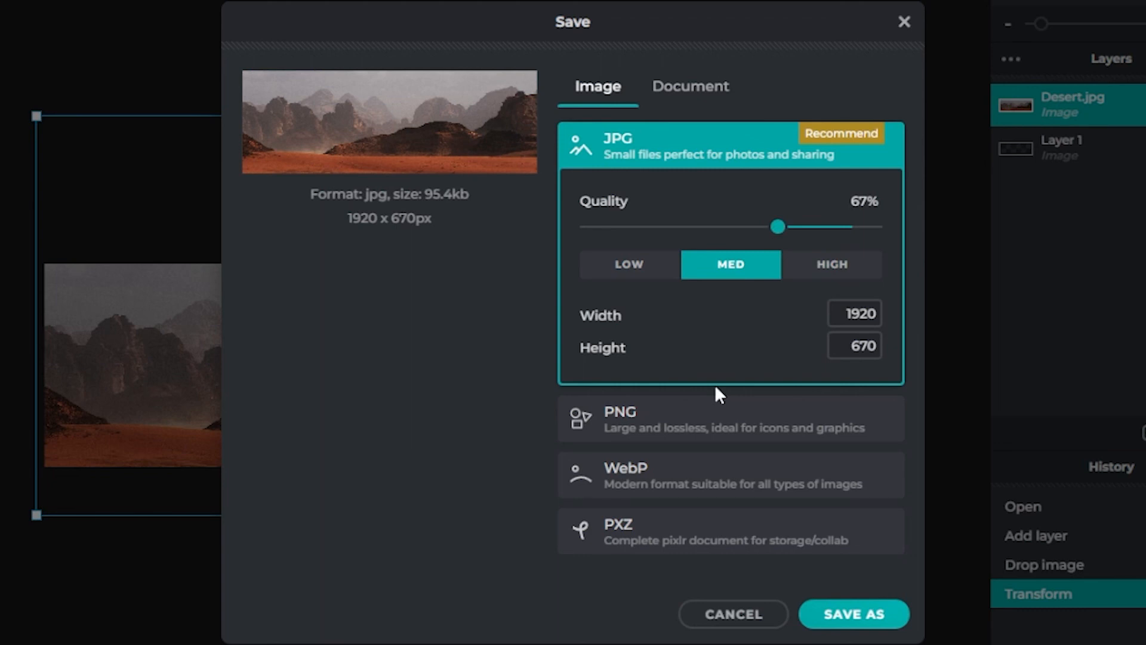